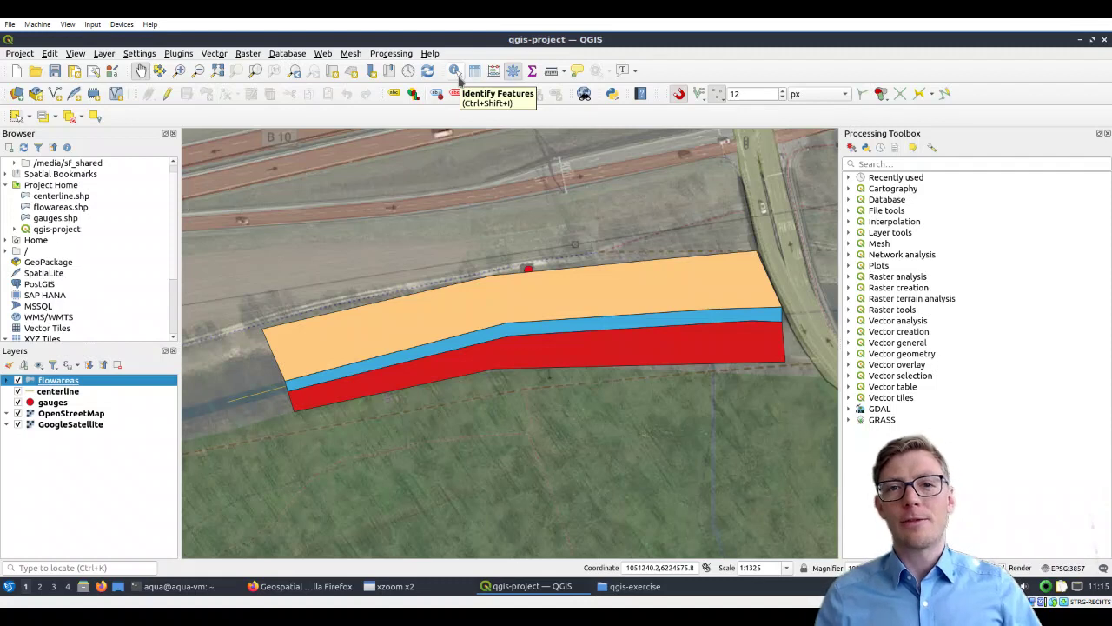
Step: Identify the MainChannel flow area to read its Manning's n of 0.028, then return to panning
left_click(458, 77)
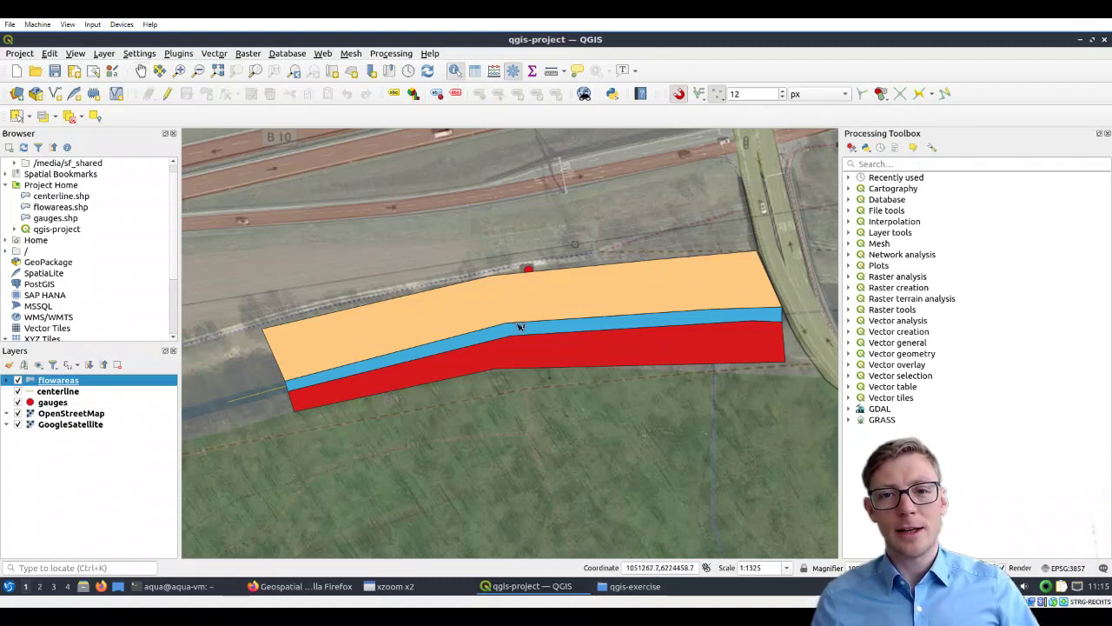
left_click(549, 332)
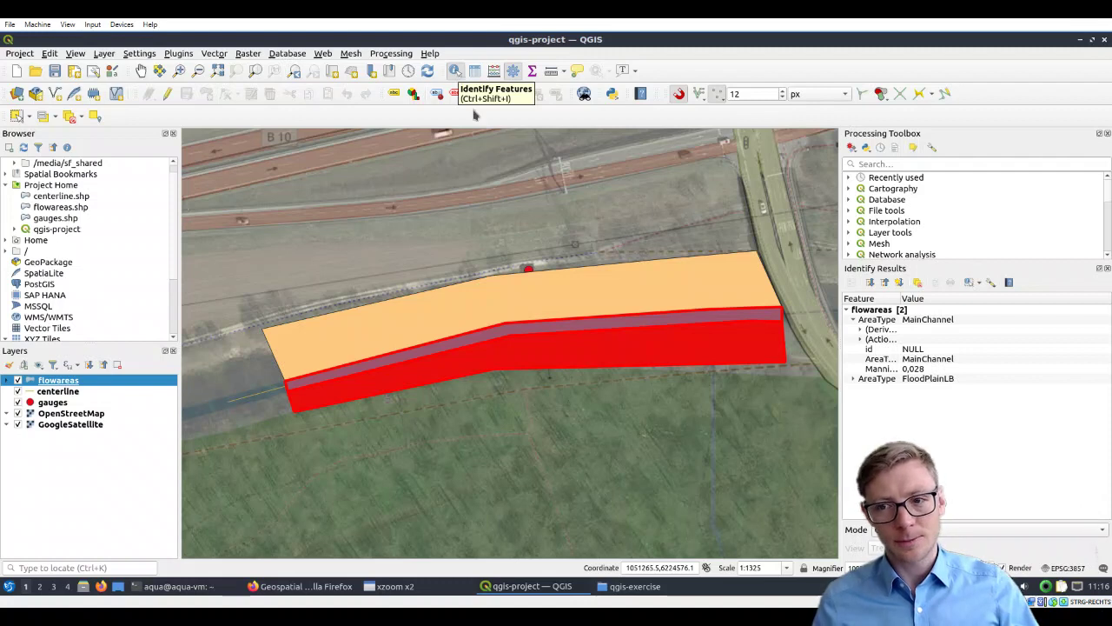
left_click(456, 73)
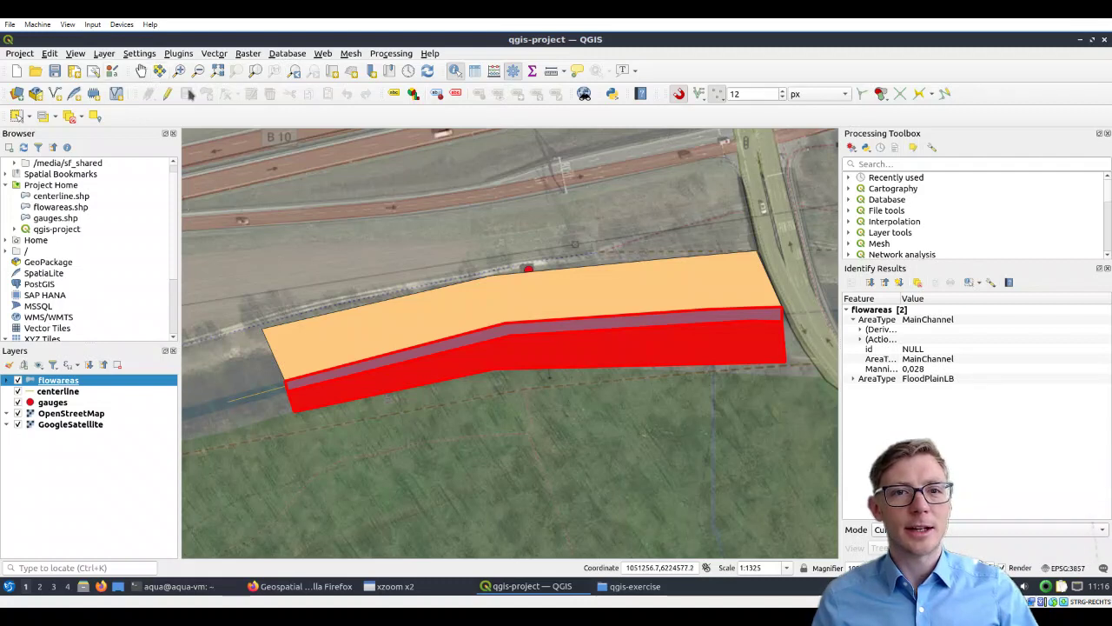
left_click(141, 70)
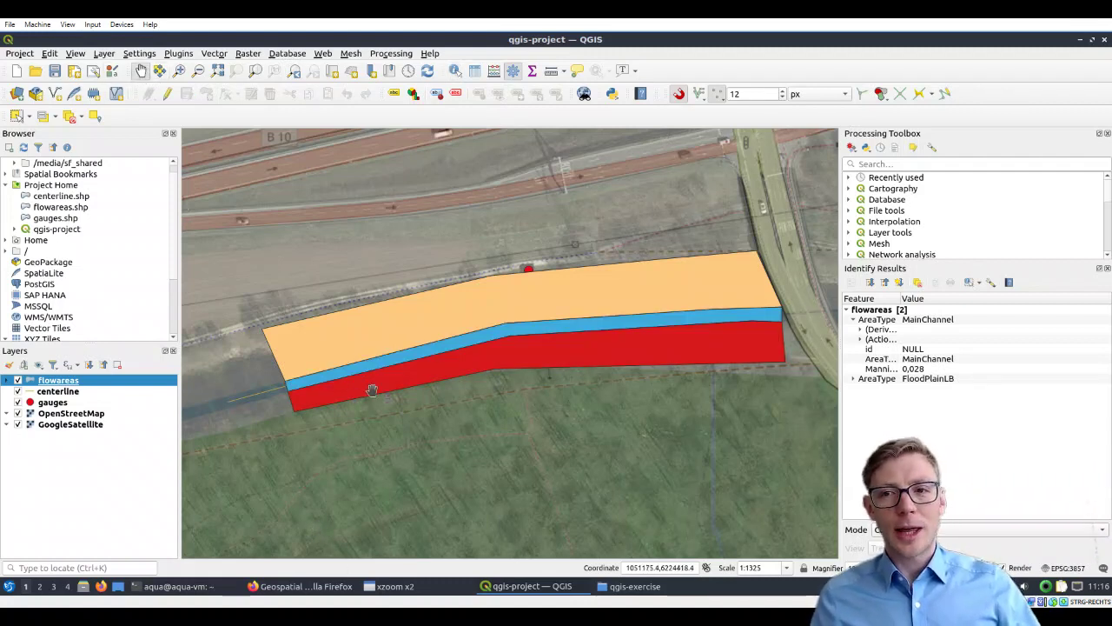
Step: Close the Identify Results panel and start a search in the Processing Toolbox
left_click(1107, 268)
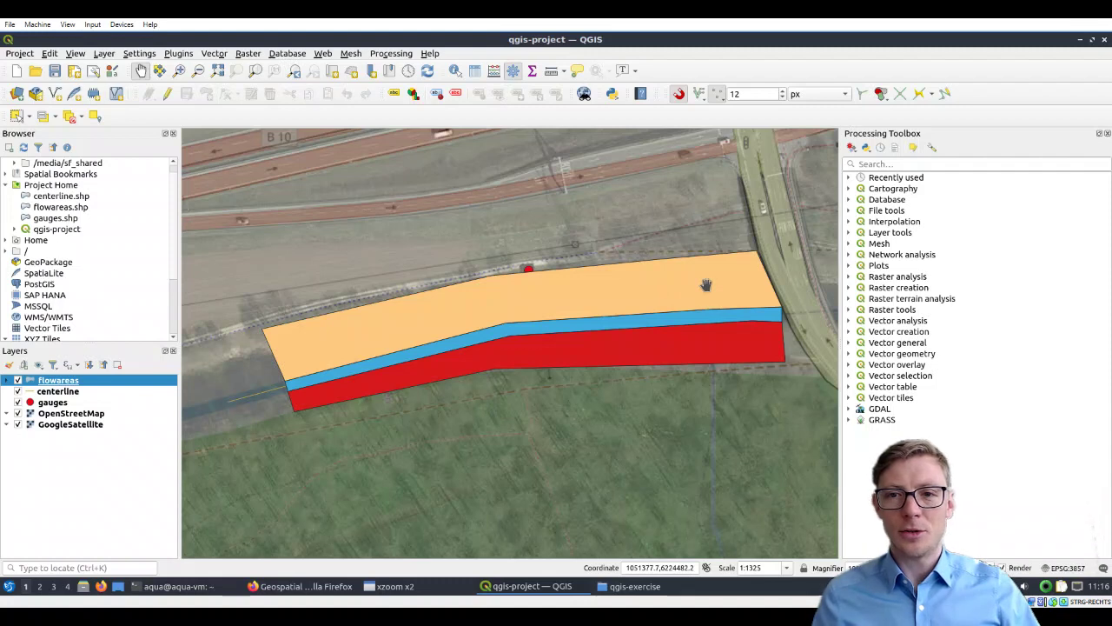
left_click(876, 164)
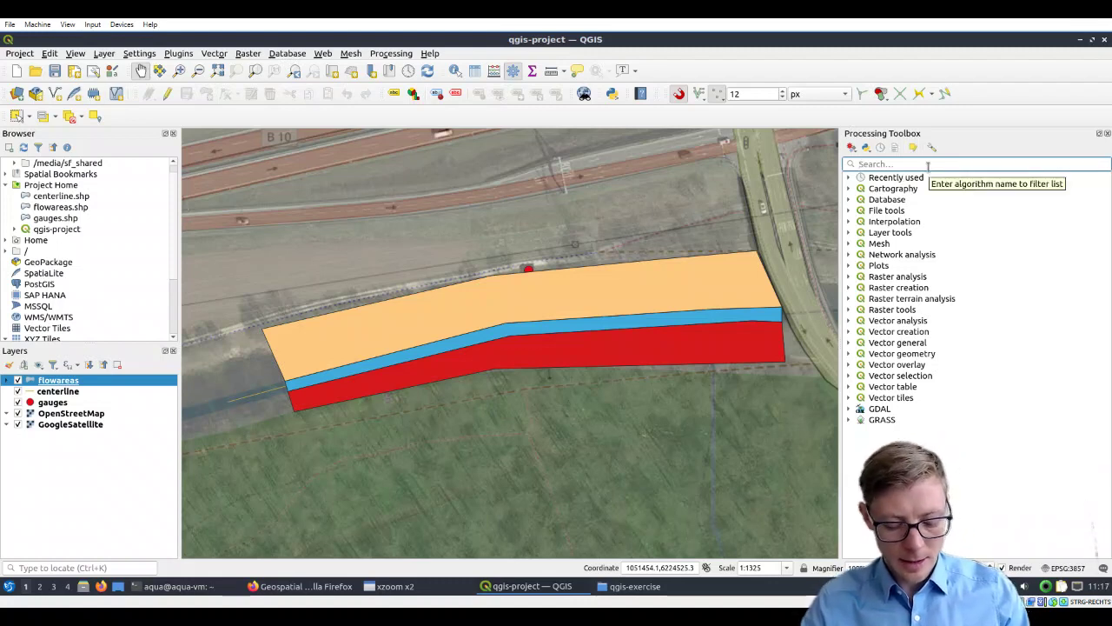
Step: Filter the Processing Toolbox by 'Rasterize', correcting the mistyped search
type("Ra")
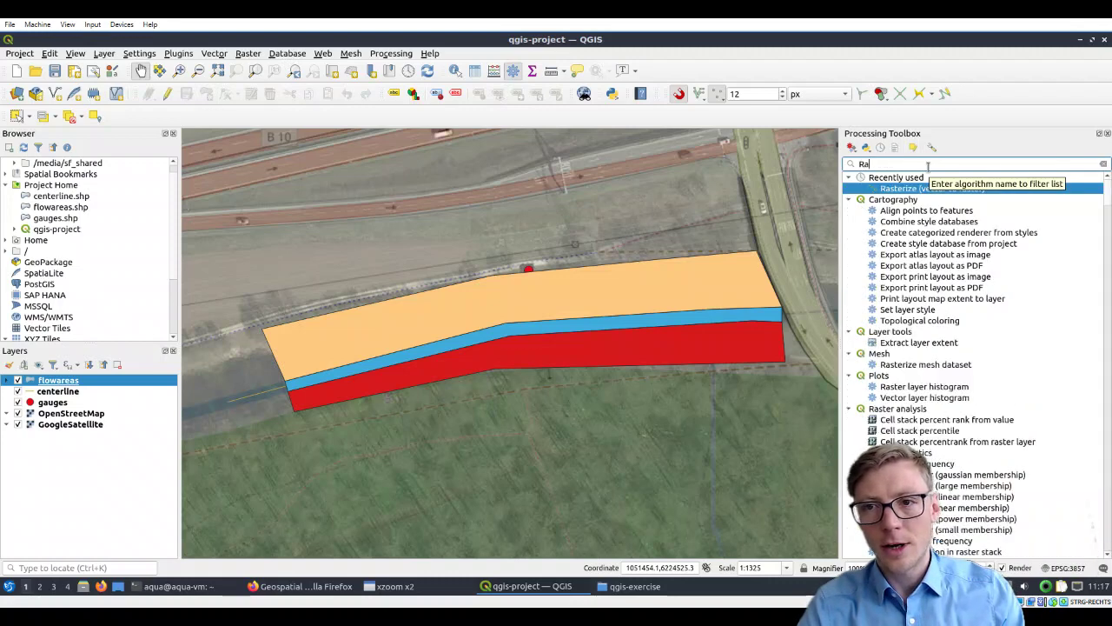
type("steriye")
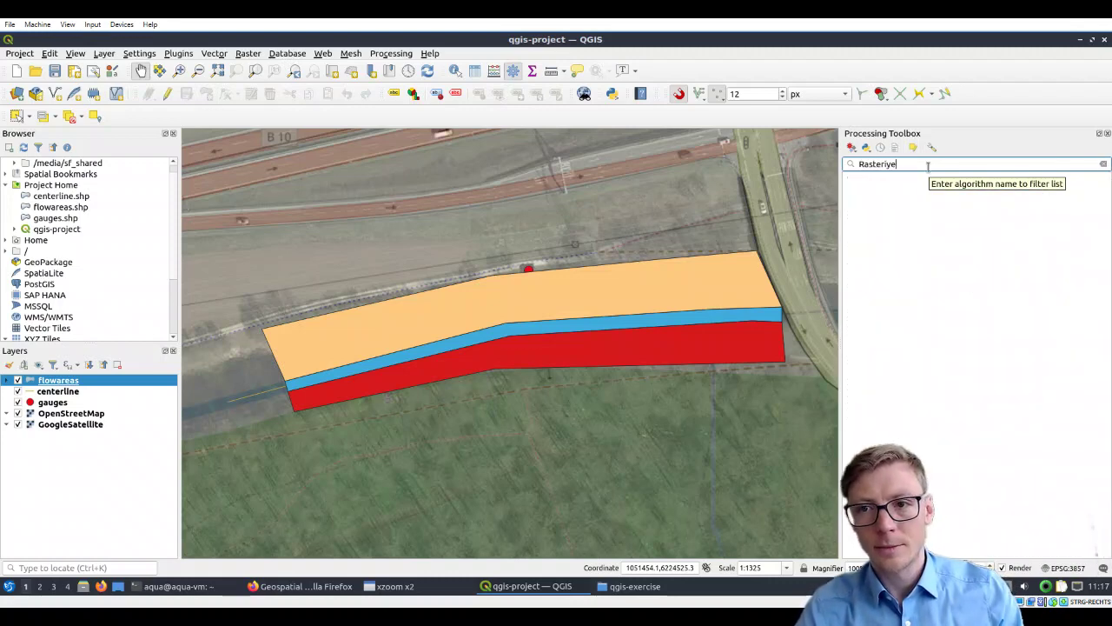
key("BackSpace")
key("BackSpace")
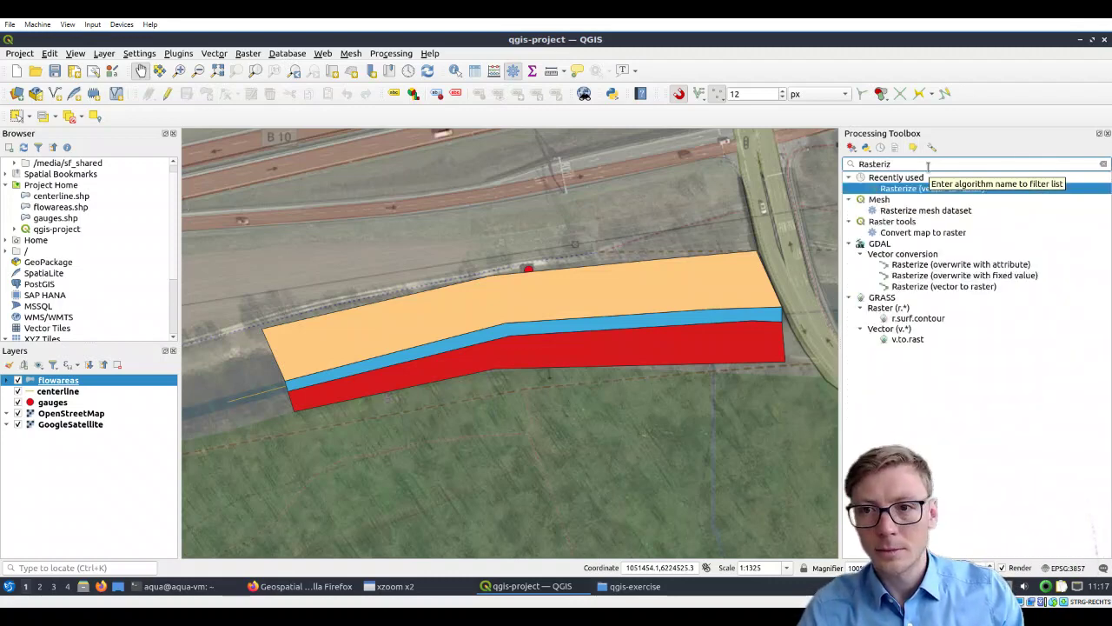
type("ze")
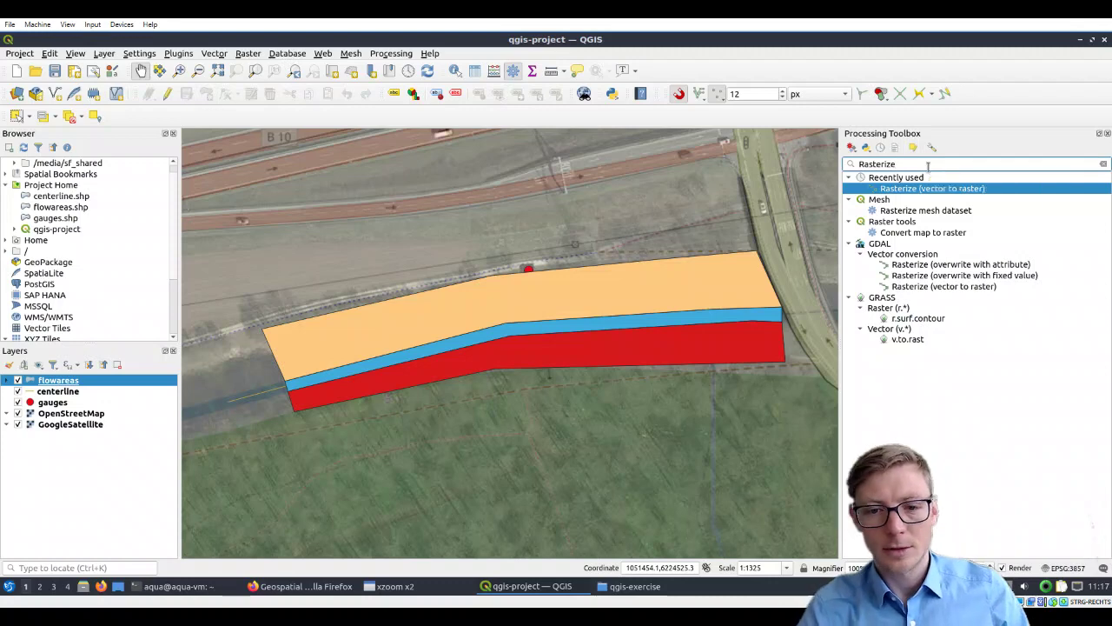
left_click(388, 589)
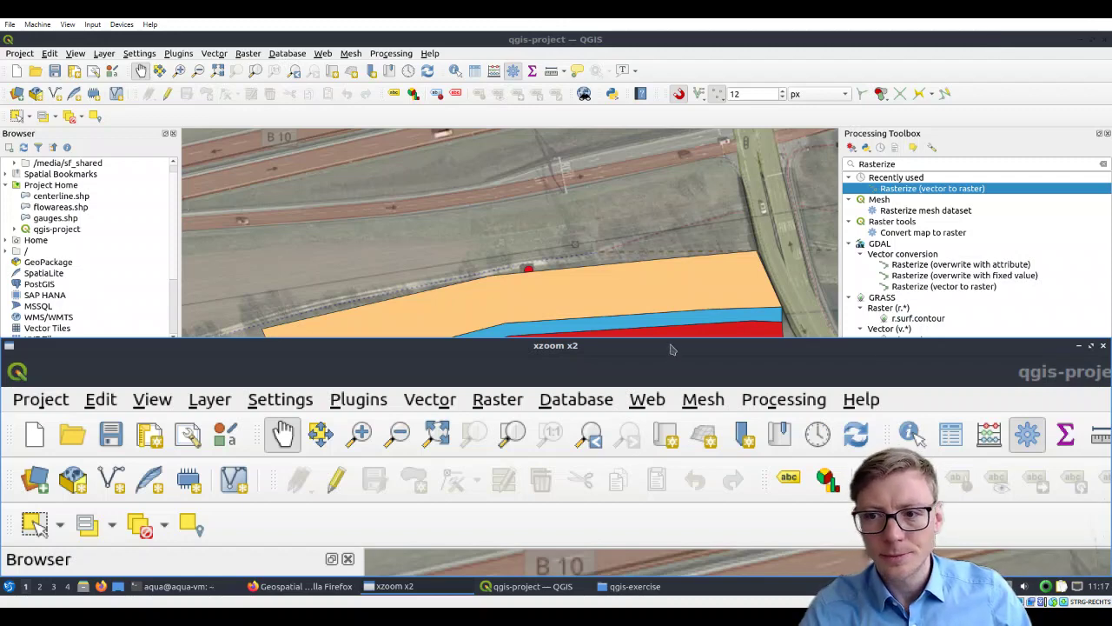
double_click(890, 39)
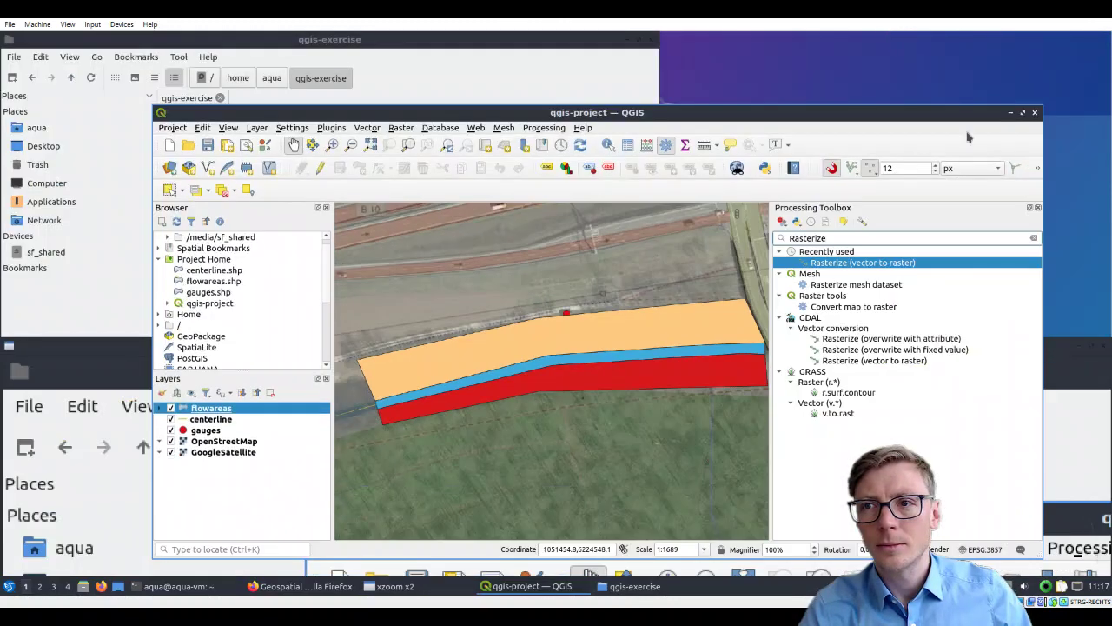
left_click_drag(813, 113, 237, 46)
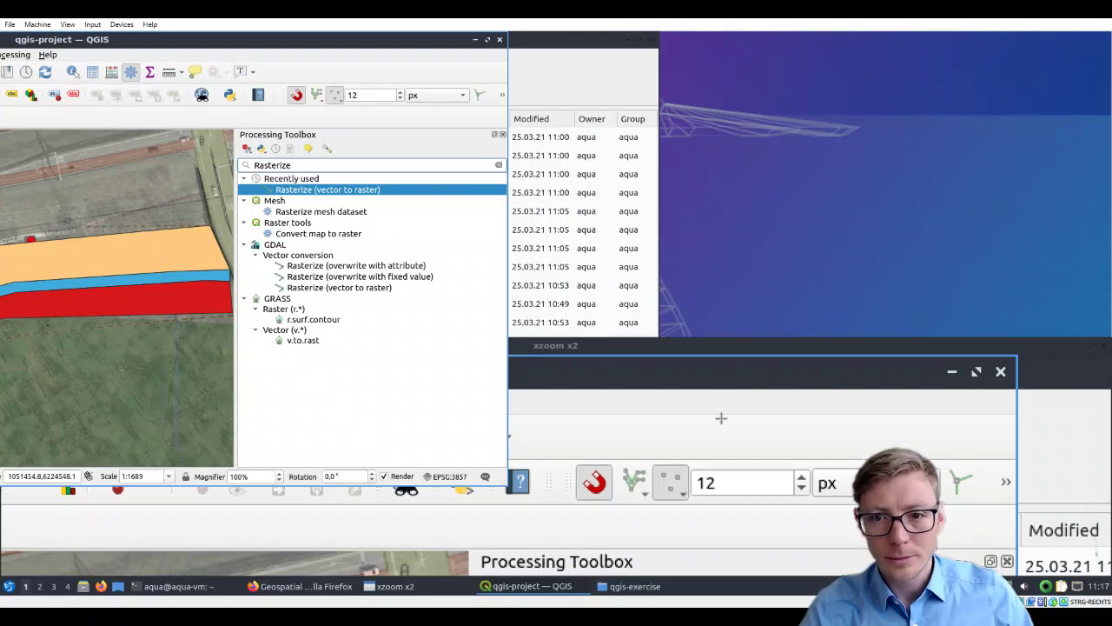
double_click(765, 348)
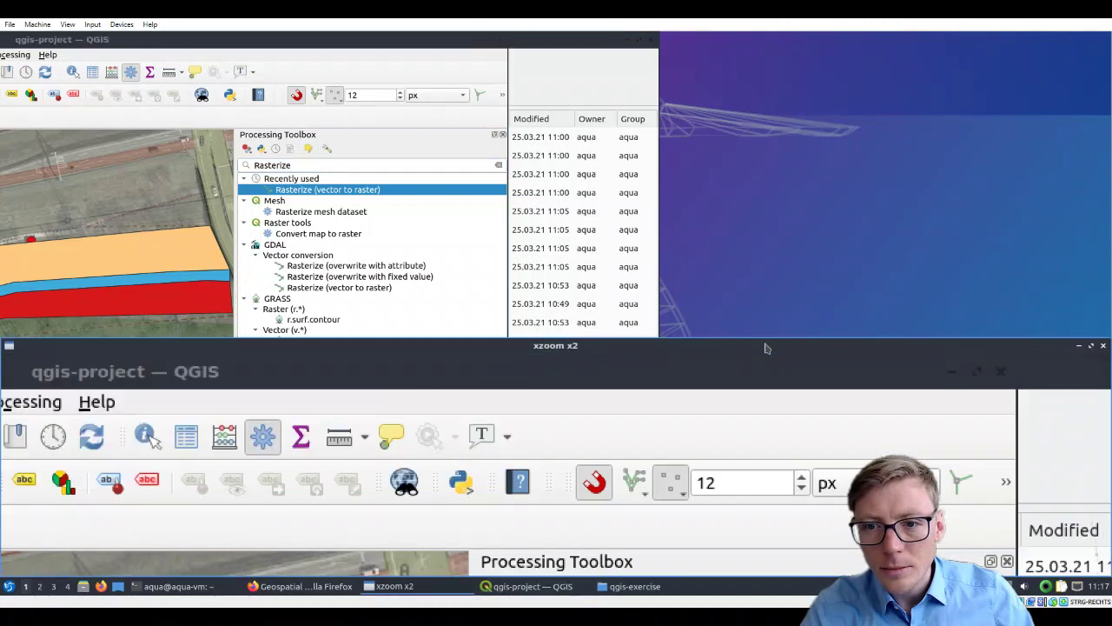
left_click_drag(763, 344, 732, 228)
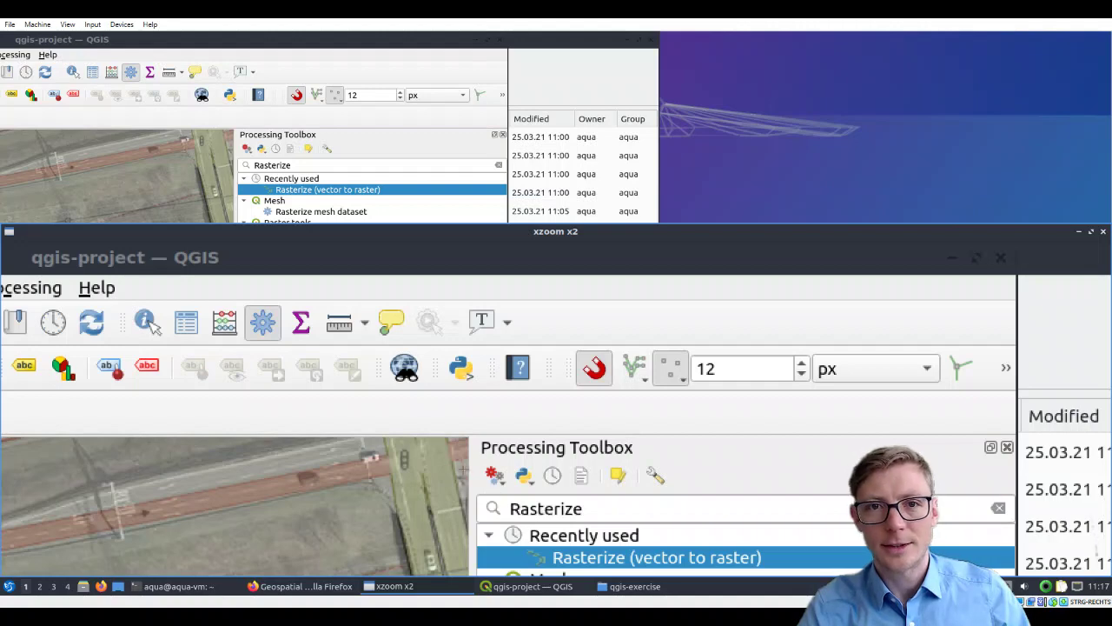
left_click(159, 58)
left_click_drag(160, 39, 596, 41)
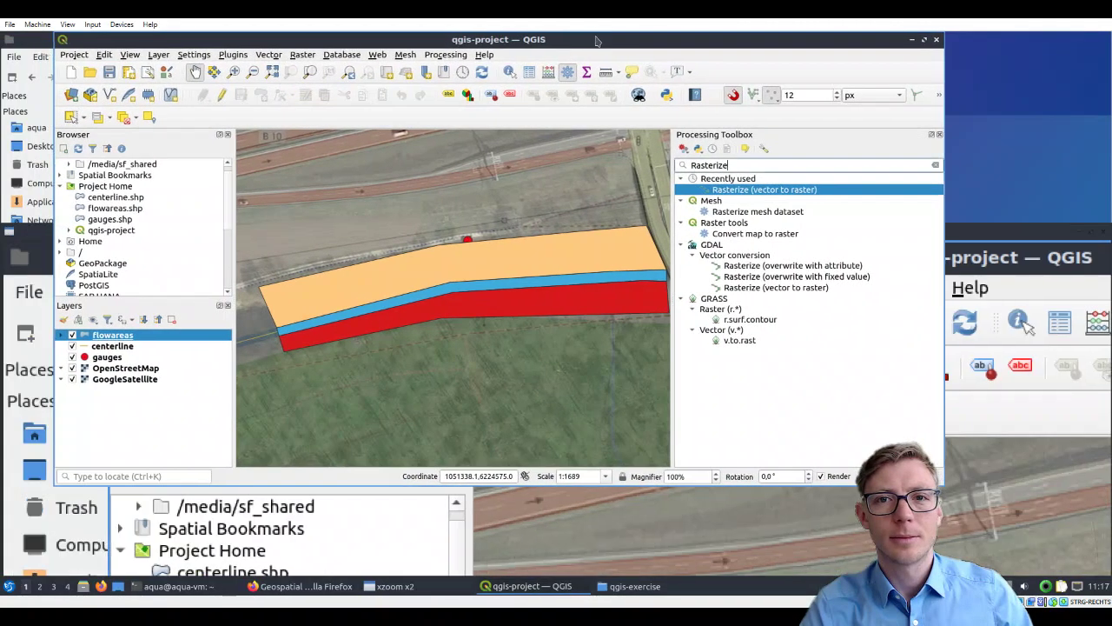
double_click(596, 41)
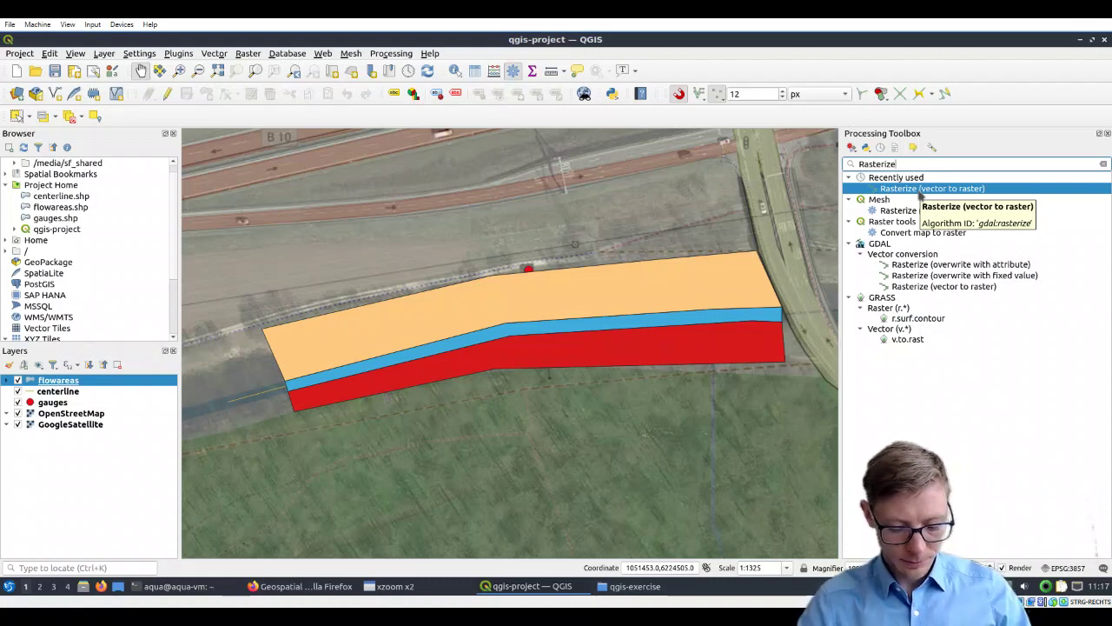
Step: Open Rasterize (vector to raster) and burn in the flowareas ManningsN field
double_click(919, 190)
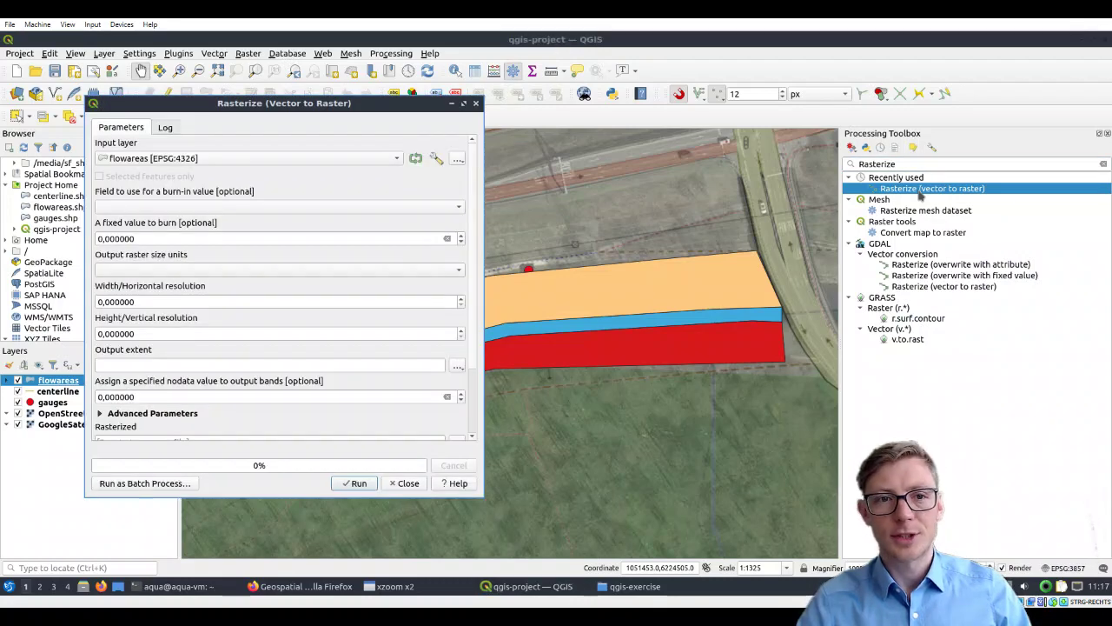
left_click_drag(307, 103, 634, 127)
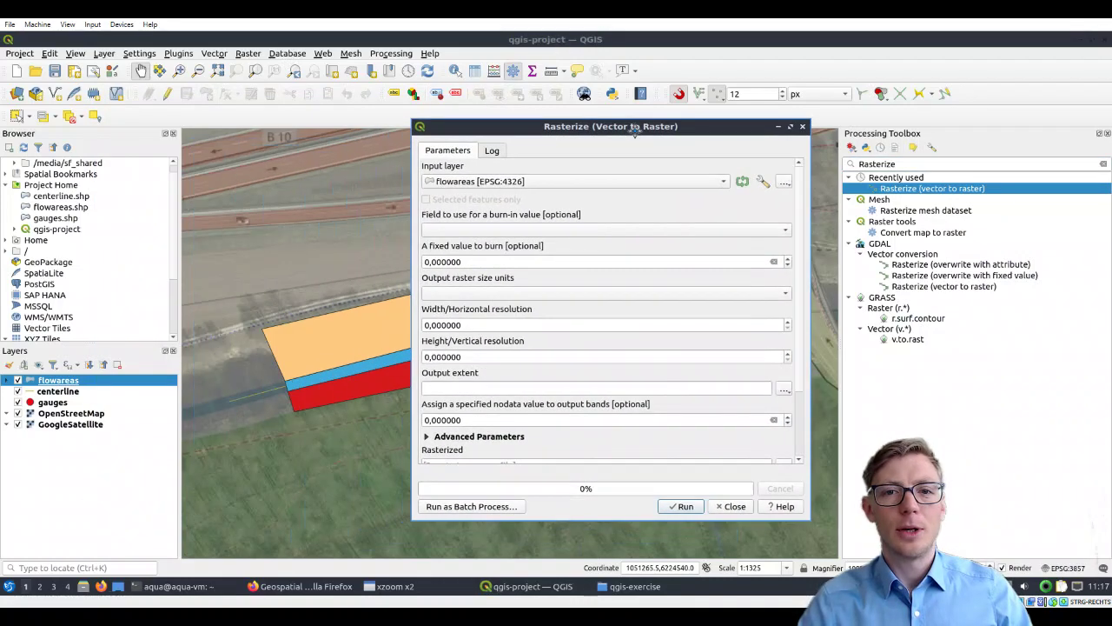
left_click(542, 231)
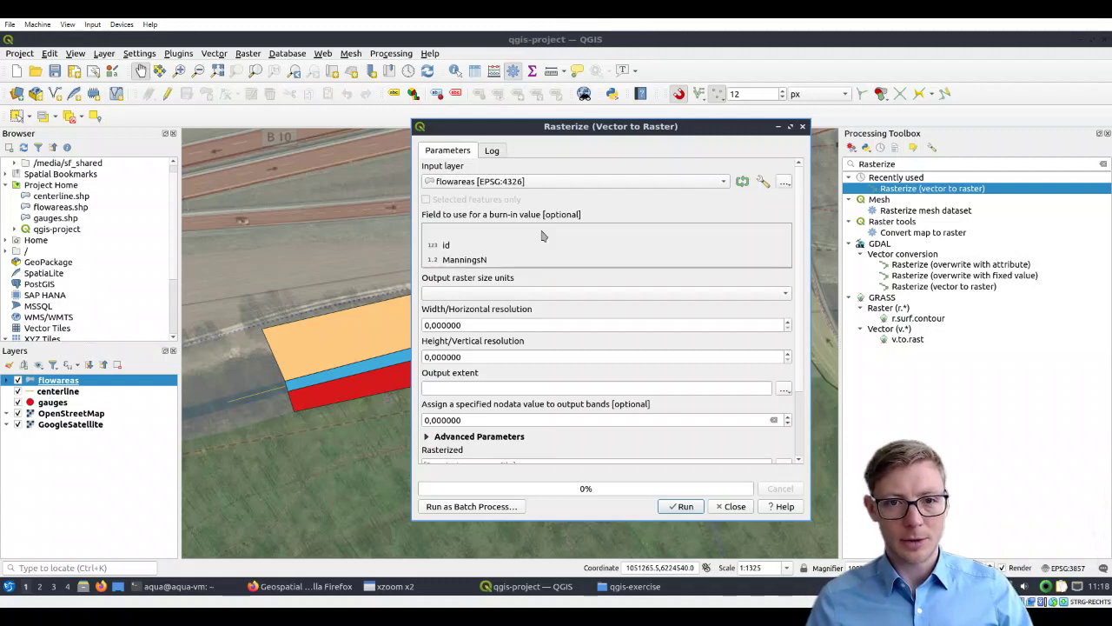
left_click(466, 260)
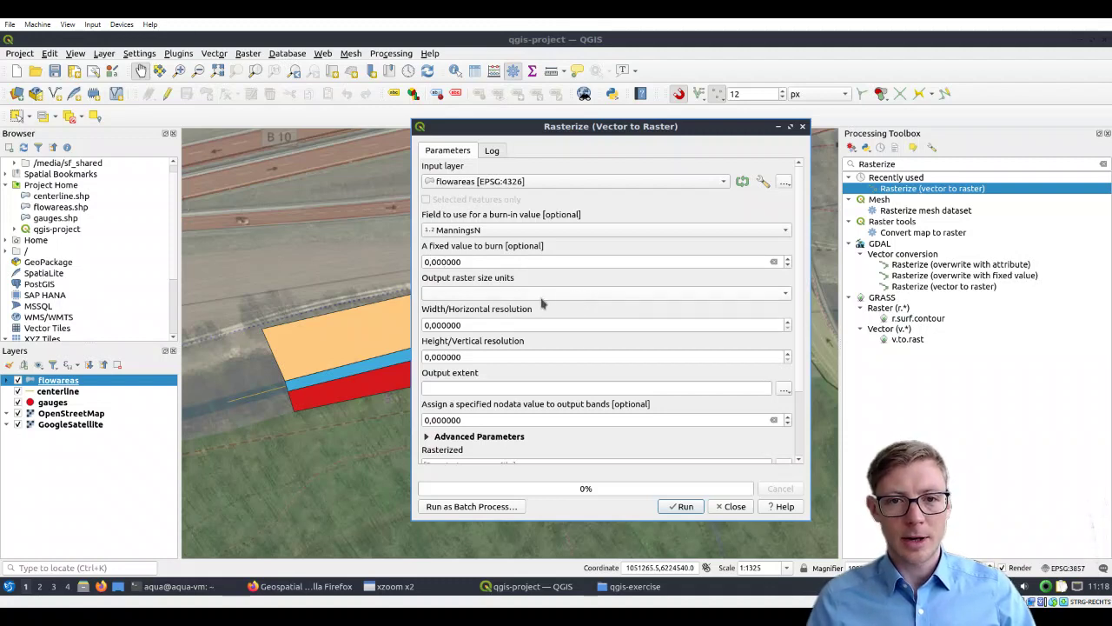
Step: Keep output size units in Pixels with width and height resolution of 100
left_click(687, 296)
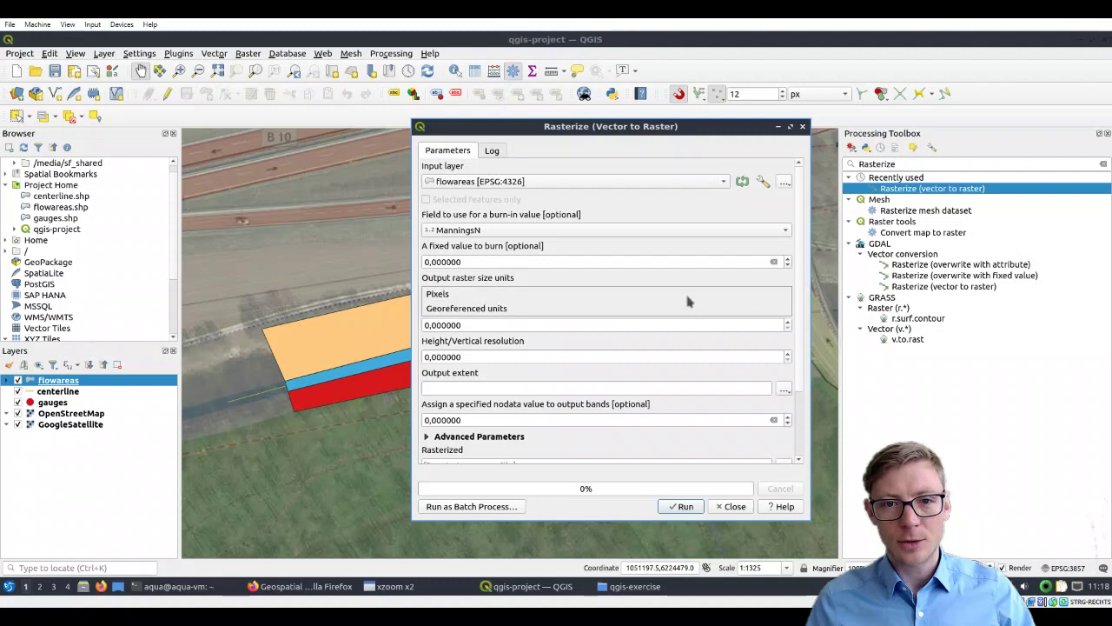
left_click(529, 300)
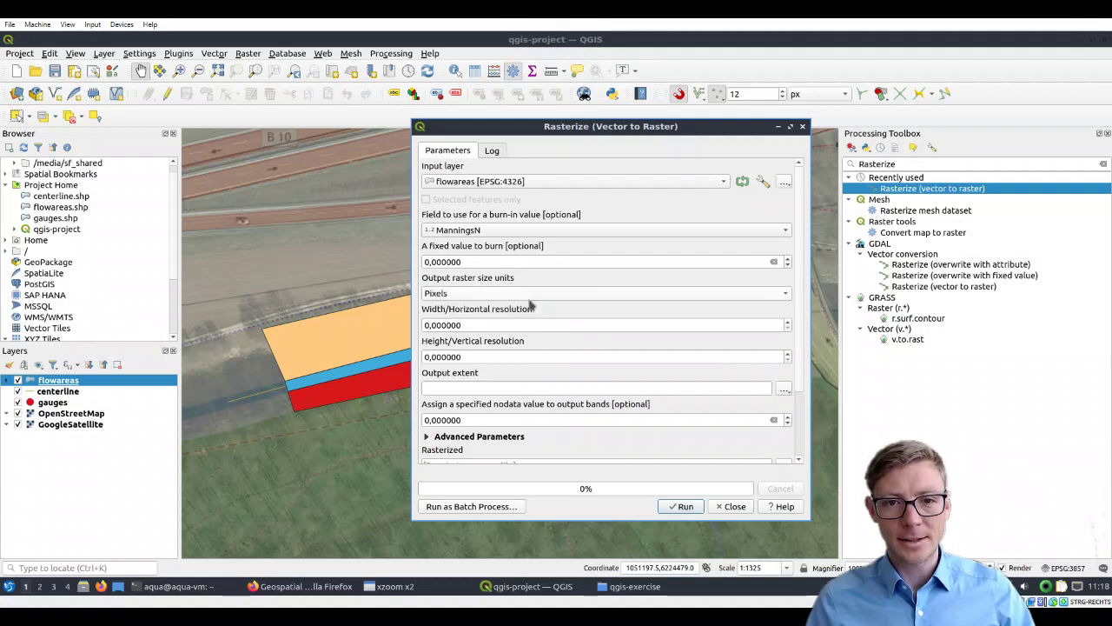
double_click(472, 325)
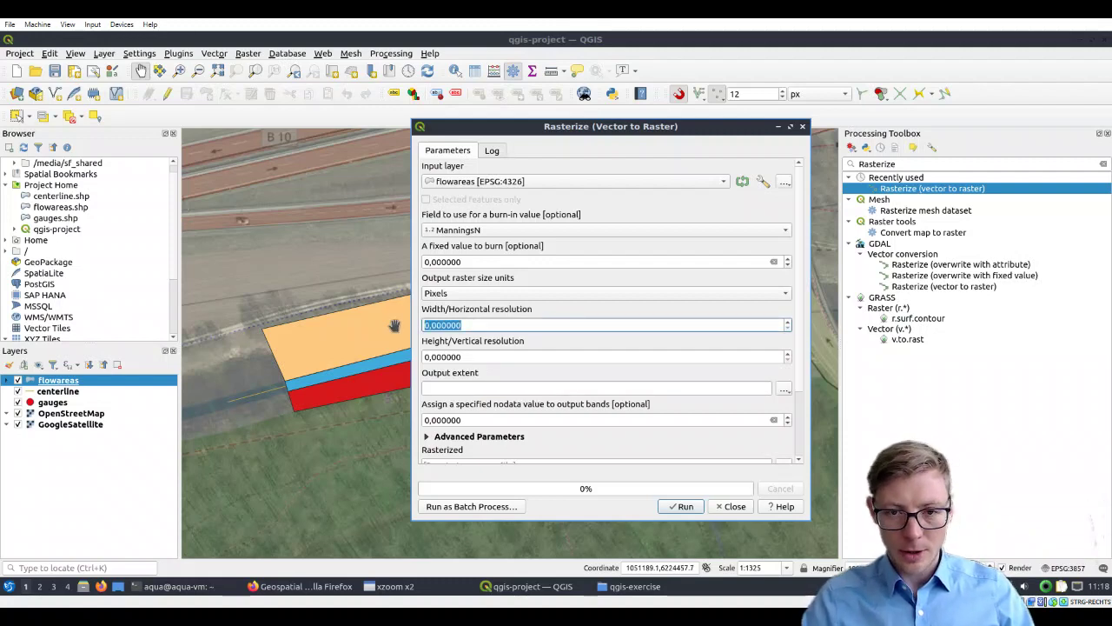
type("100")
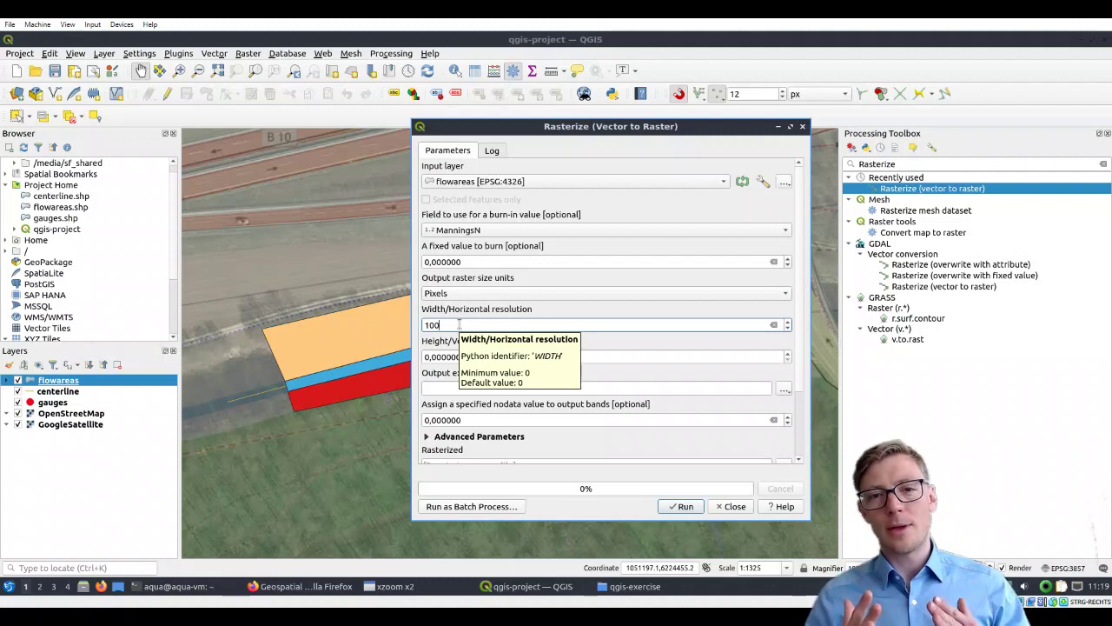
left_click(436, 357)
double_click(480, 360)
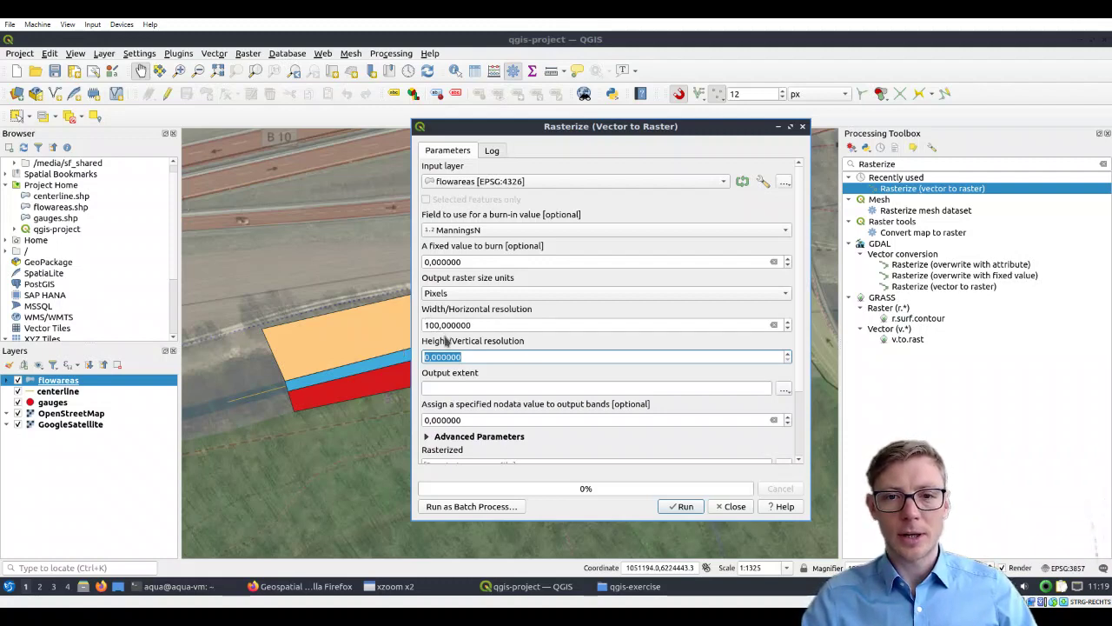
type("10")
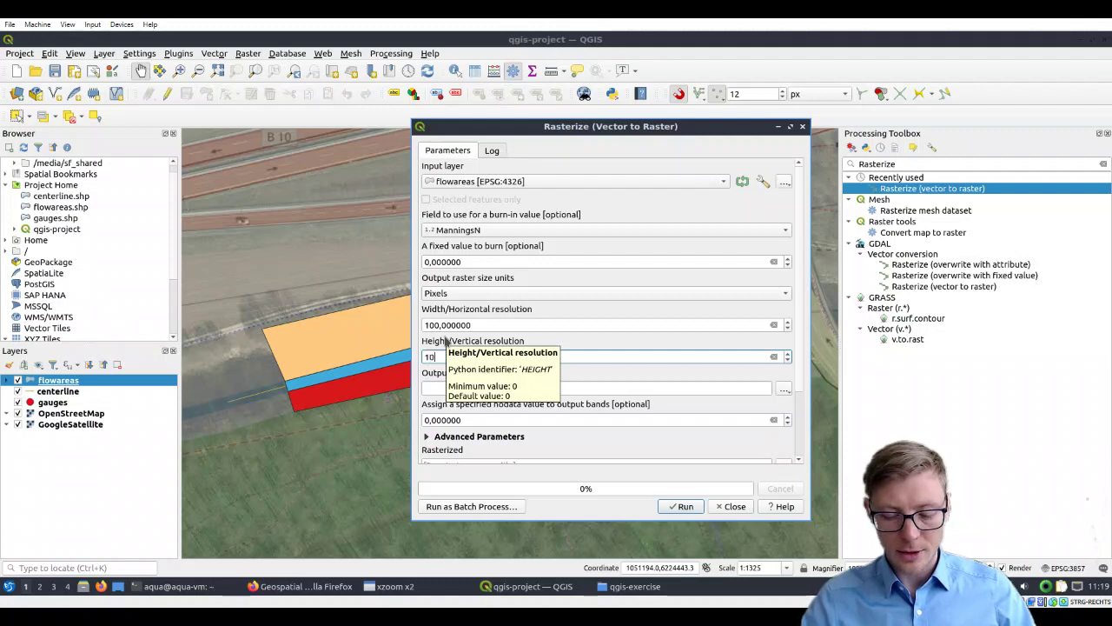
type("0")
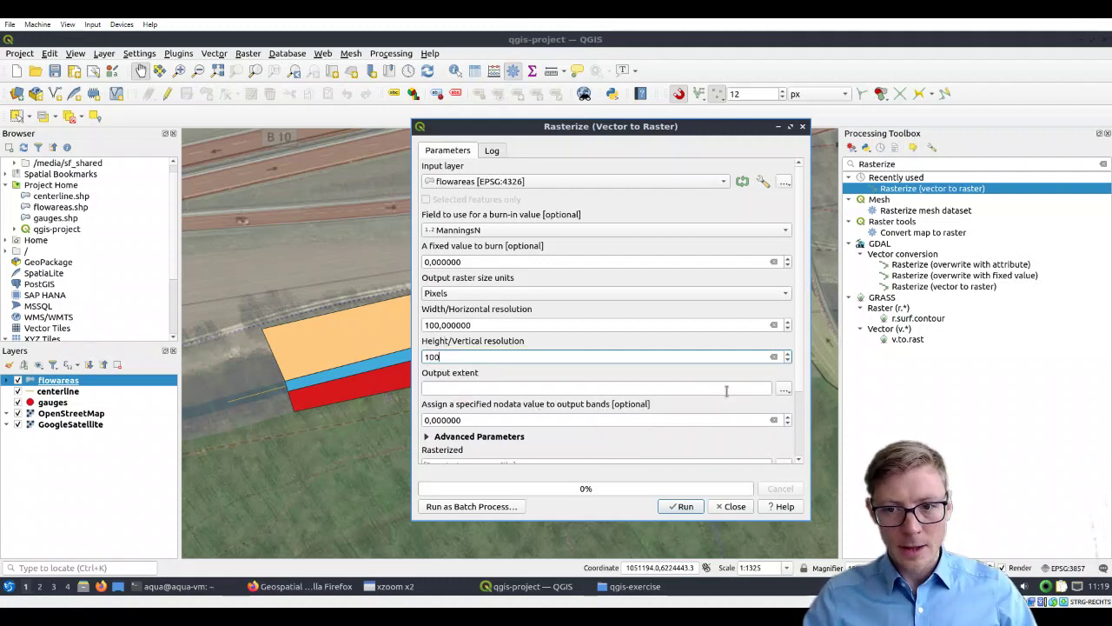
Step: Calculate the rasterize output extent from the flowareas layer
left_click(783, 389)
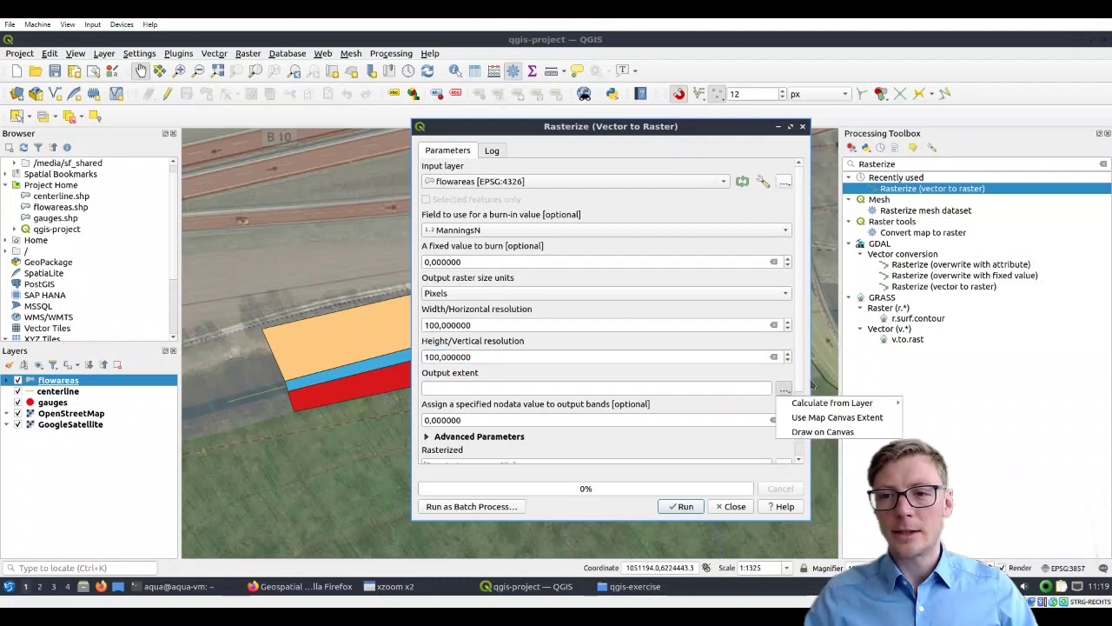
mouse_move(900, 405)
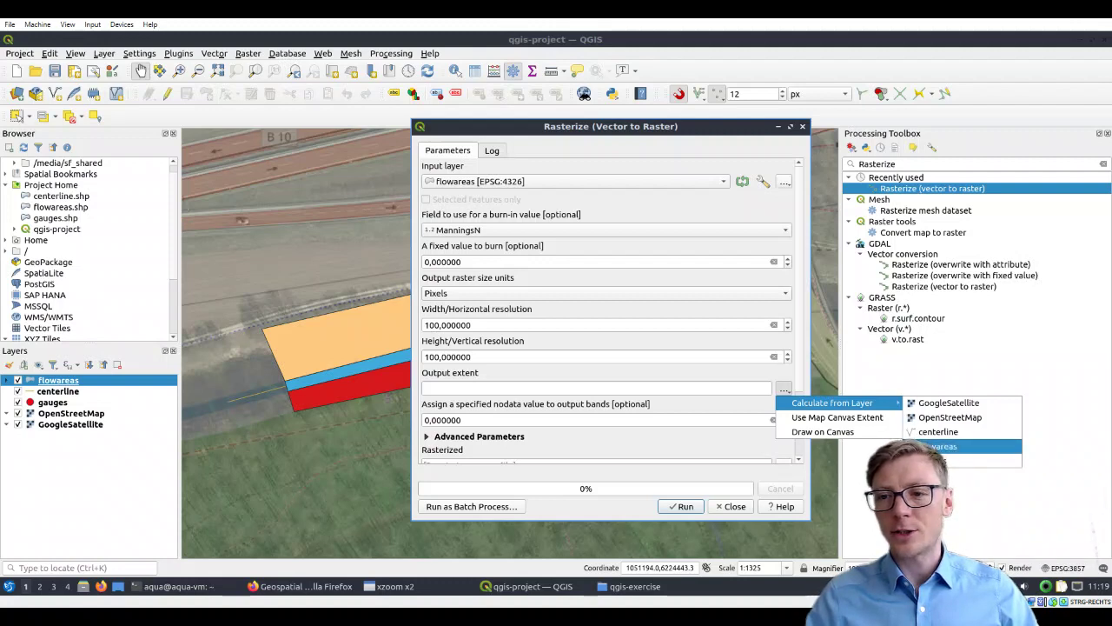
left_click(948, 445)
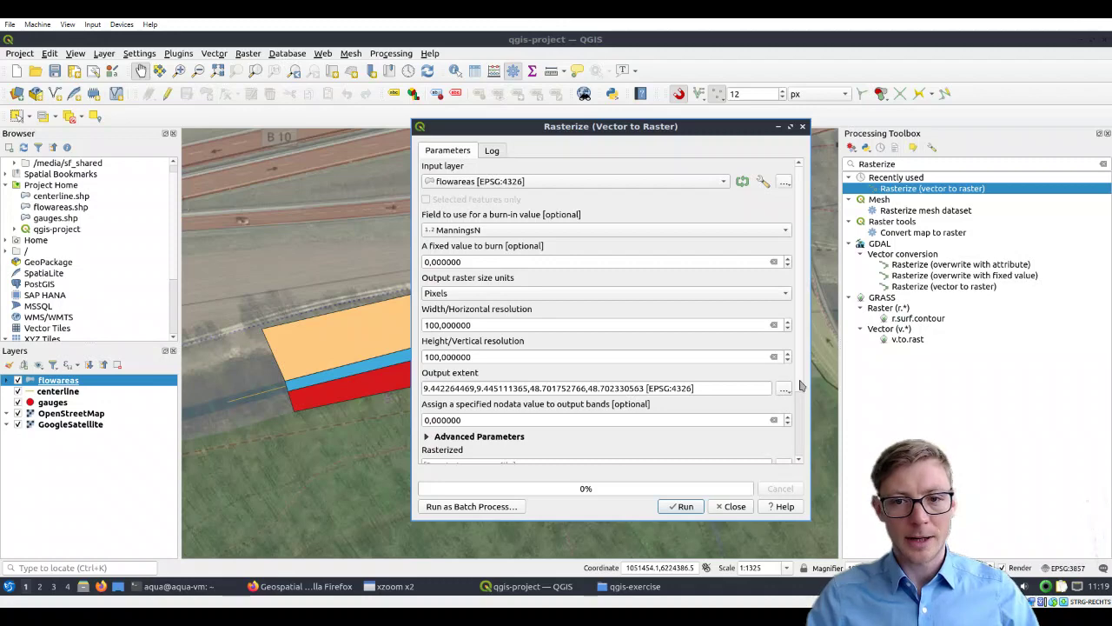
scroll(803, 391, "down", 1)
scroll(803, 405, "down", 2)
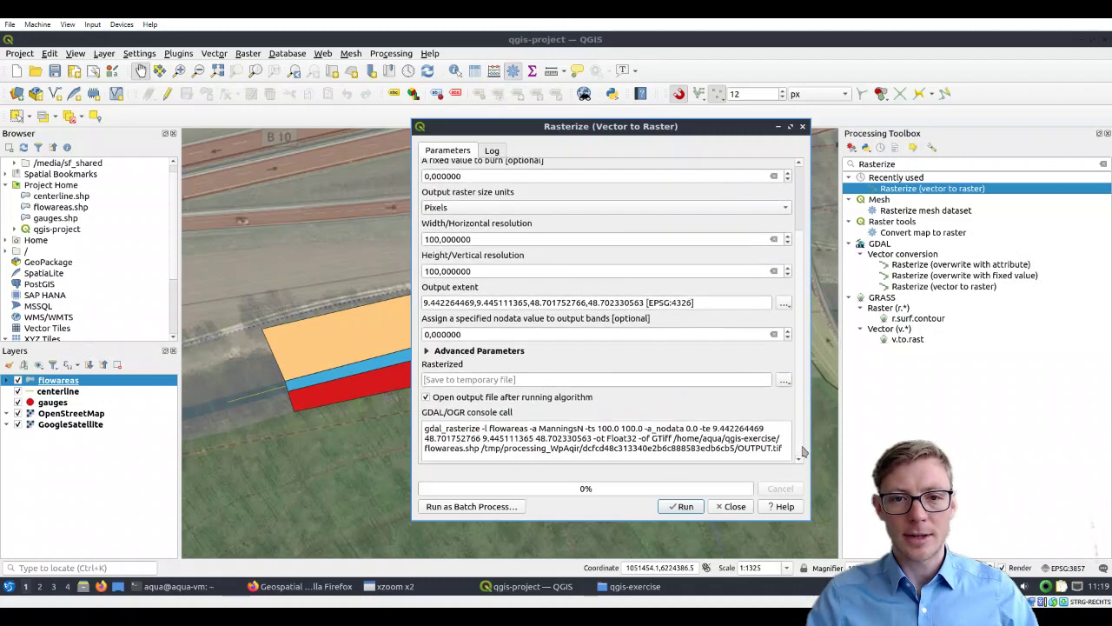
Step: Save the rasterized output to file as manningsn.tif in the qgis-exercise folder
left_click(784, 382)
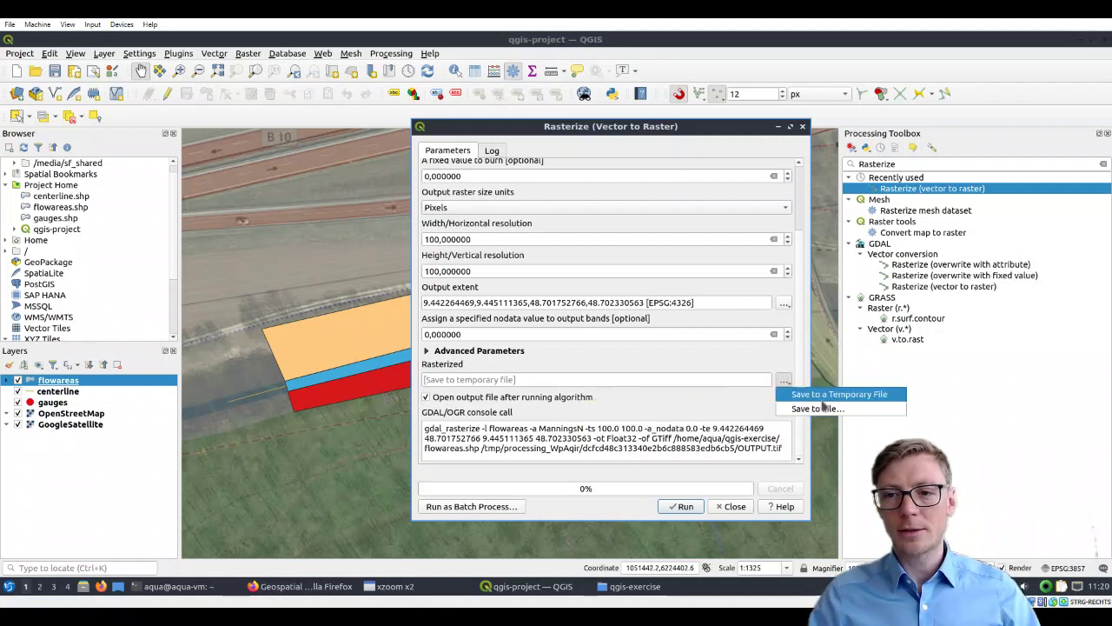
left_click(825, 410)
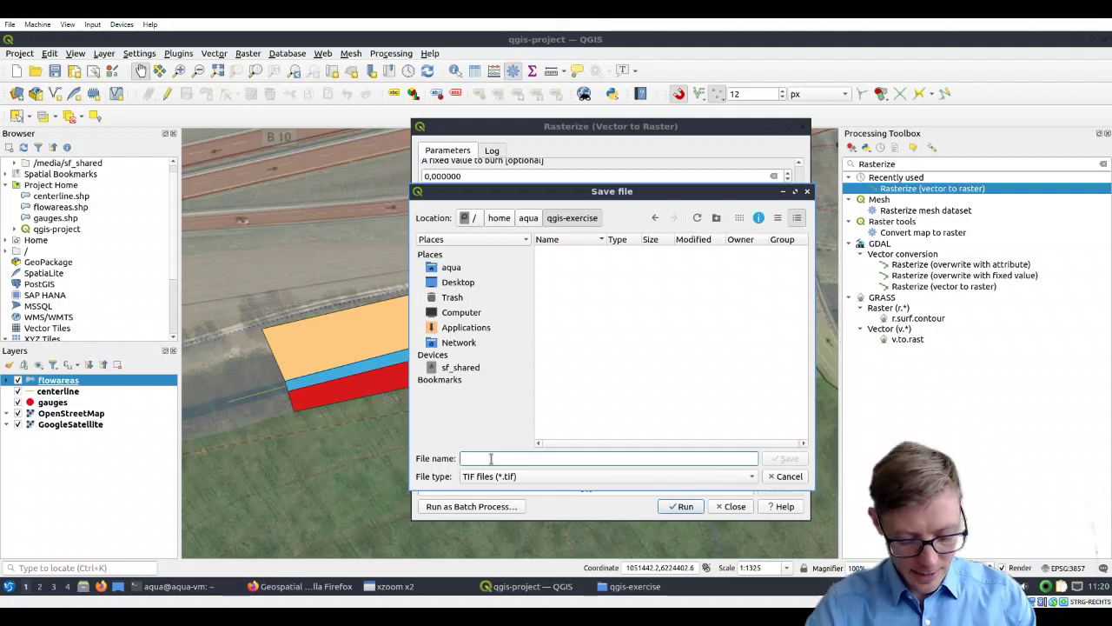
type("mannings")
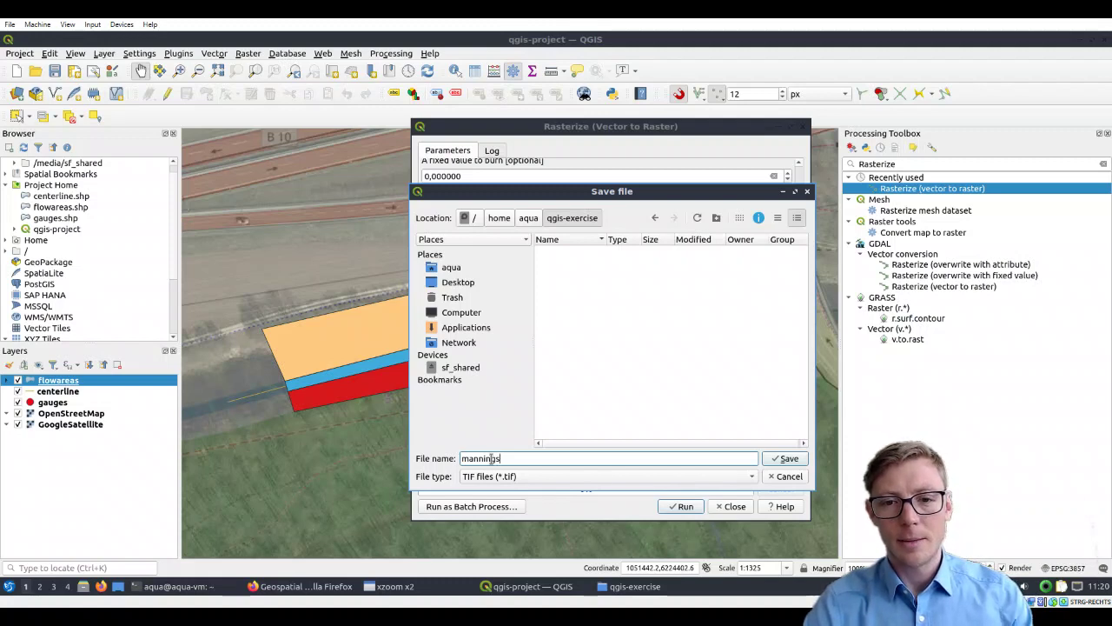
type("n")
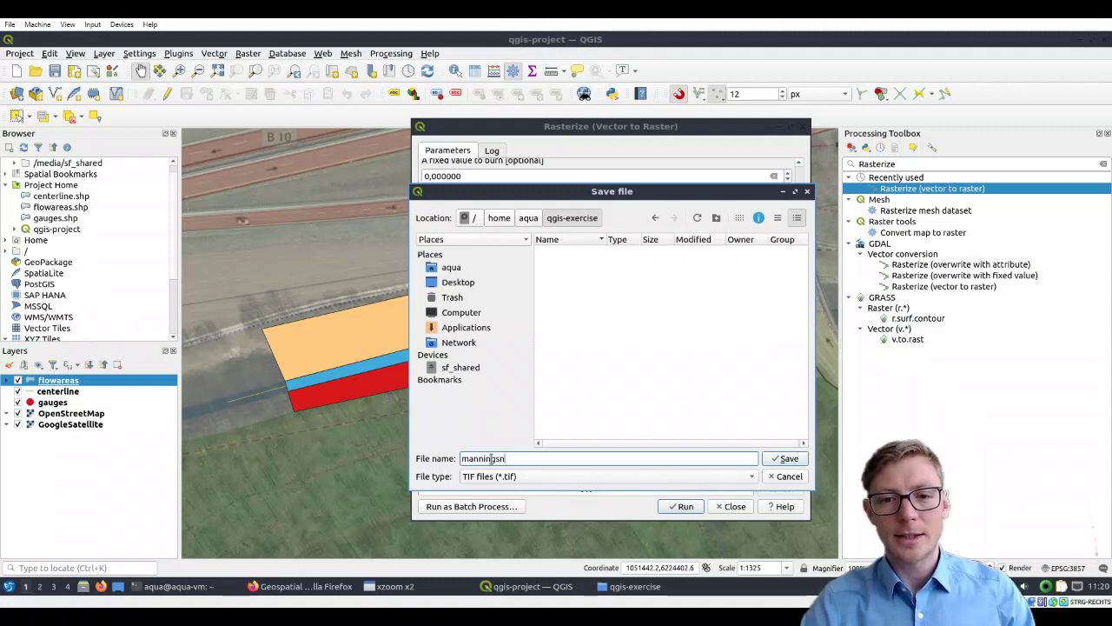
left_click(787, 461)
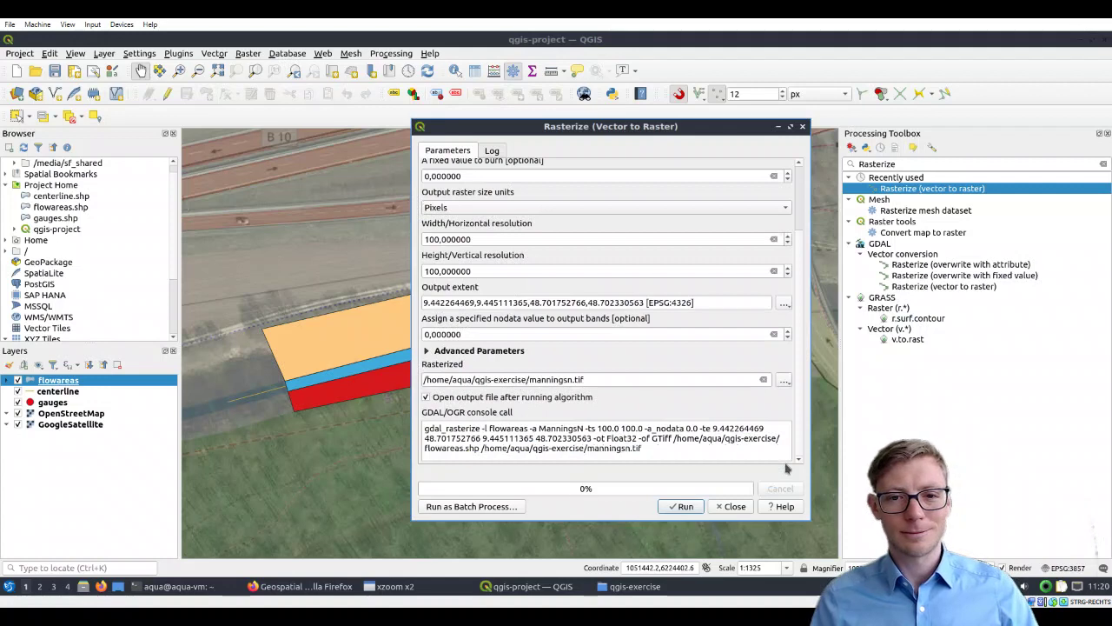
Step: Run the vector-to-raster conversion and close the tool once it finishes
left_click(682, 506)
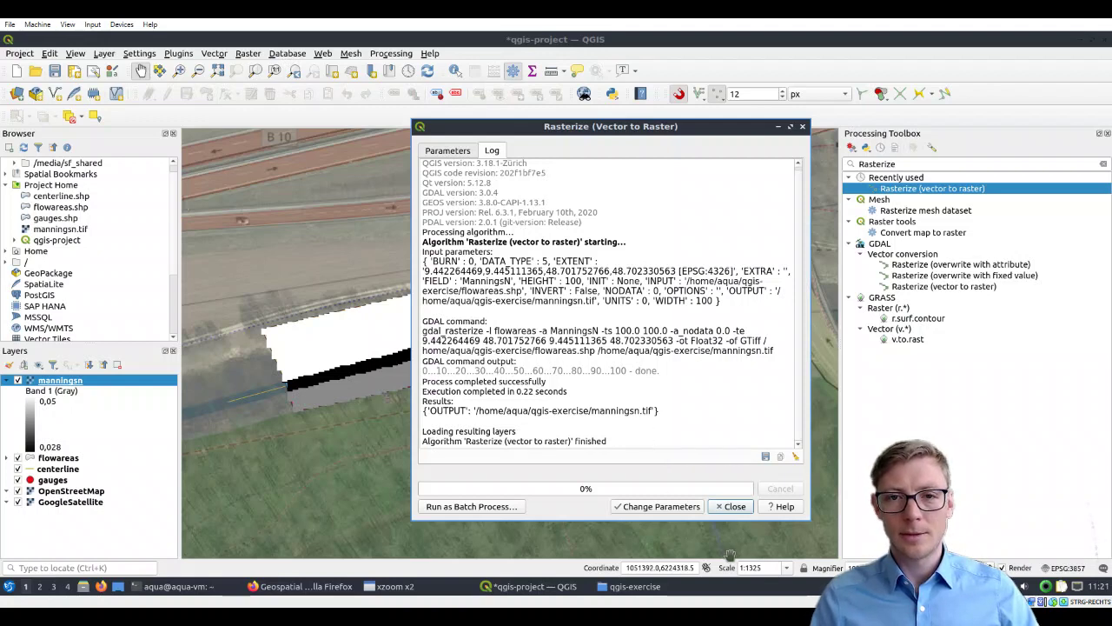
left_click(732, 506)
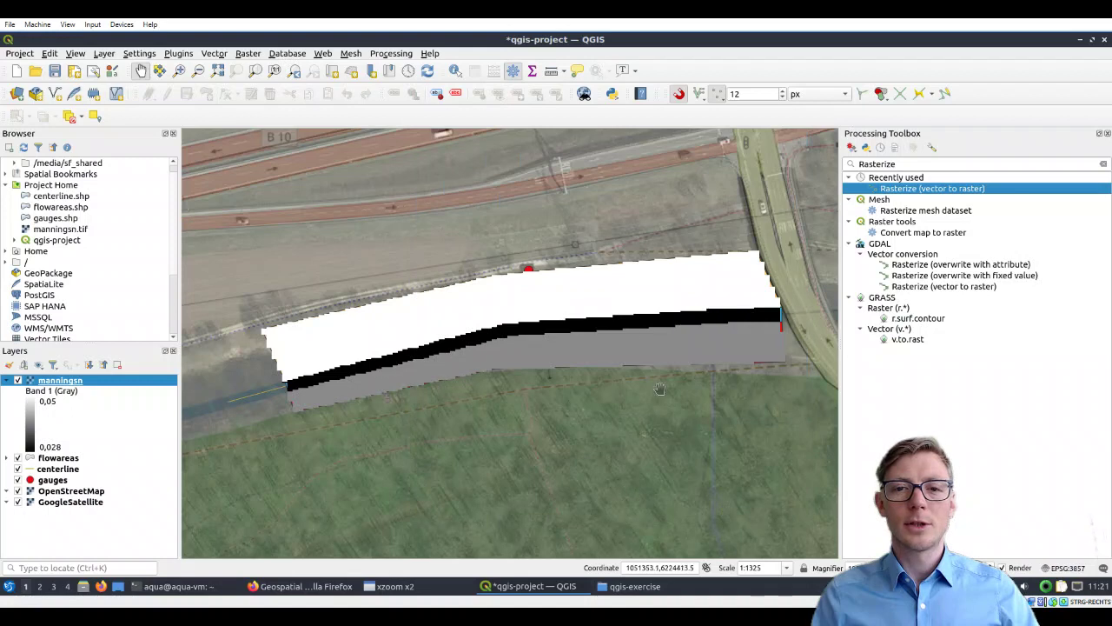
Step: Style manningsn as singleband pseudocolor with equal-interval classes from 0.028 to 0.05
double_click(58, 390)
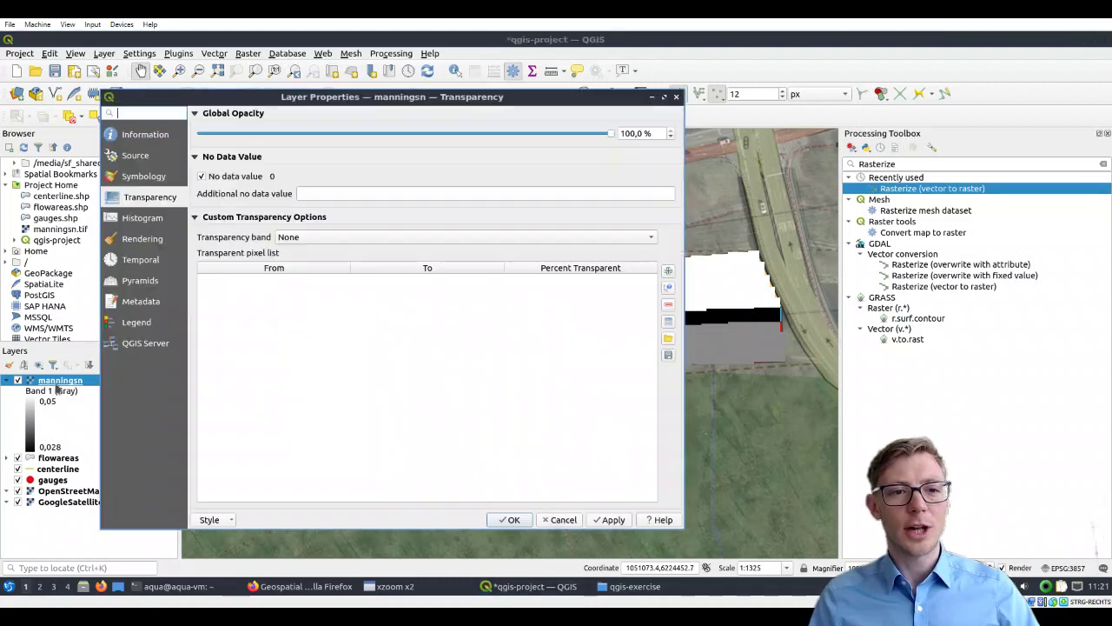
left_click(144, 176)
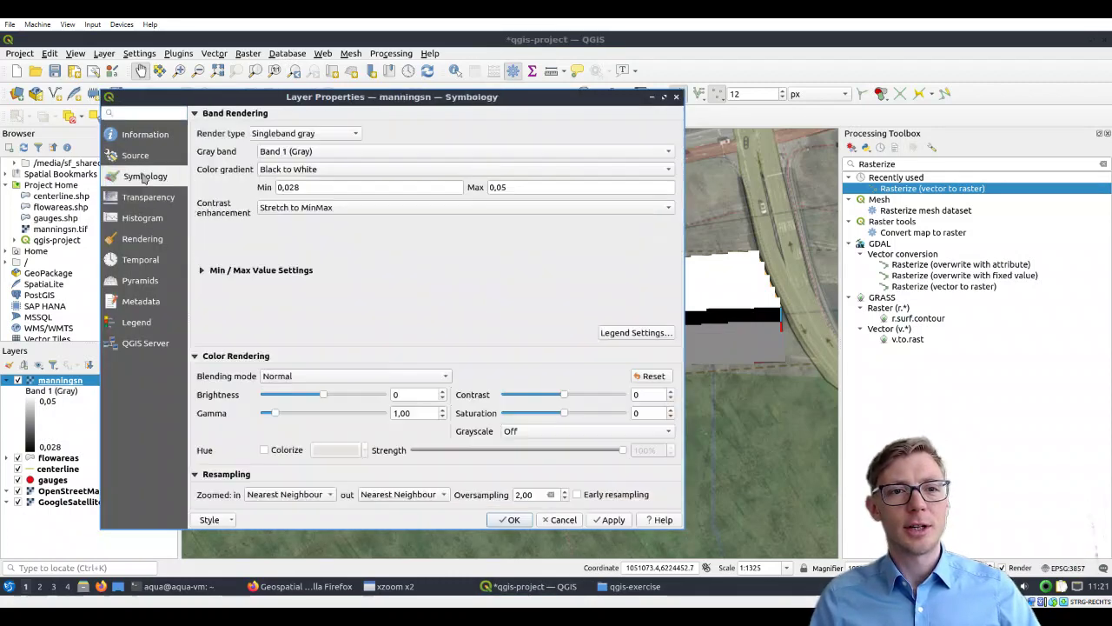
left_click(307, 137)
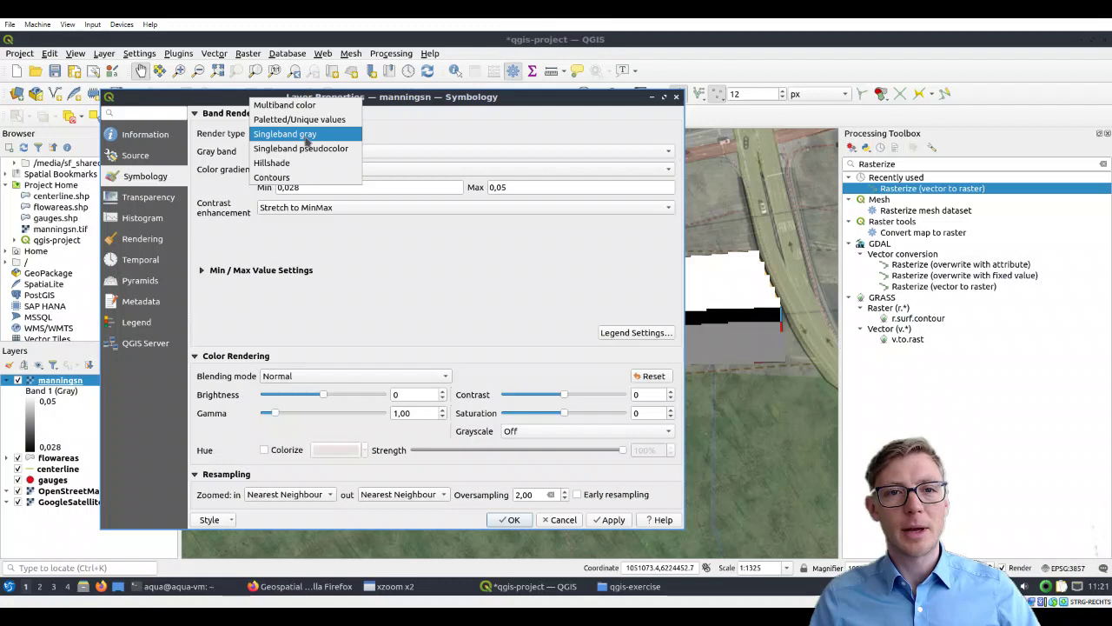
left_click(303, 151)
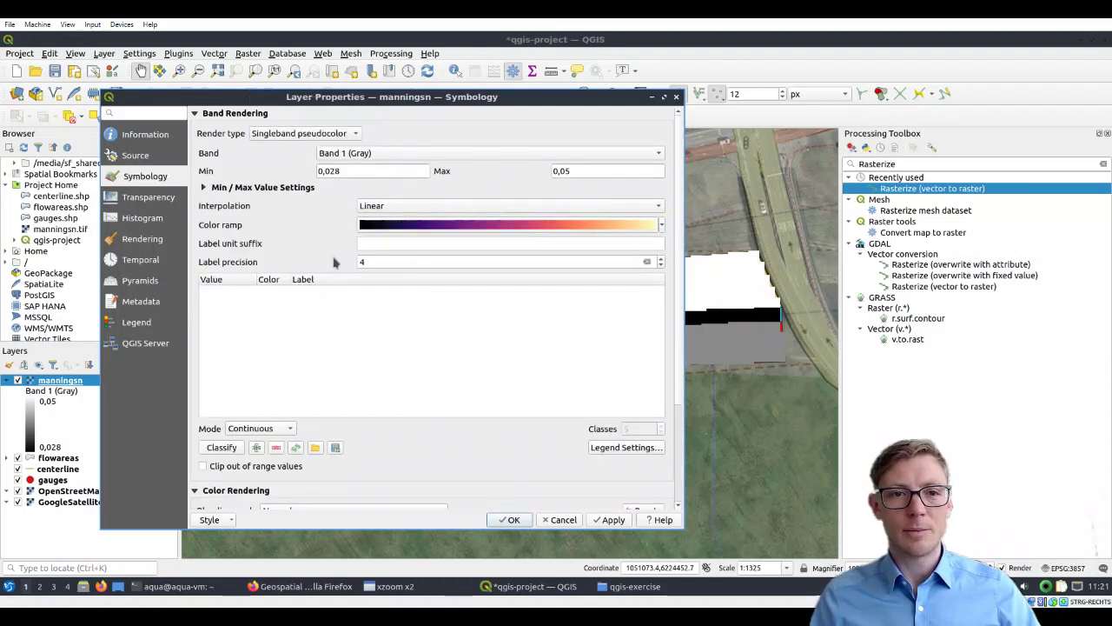
left_click(250, 429)
left_click(246, 445)
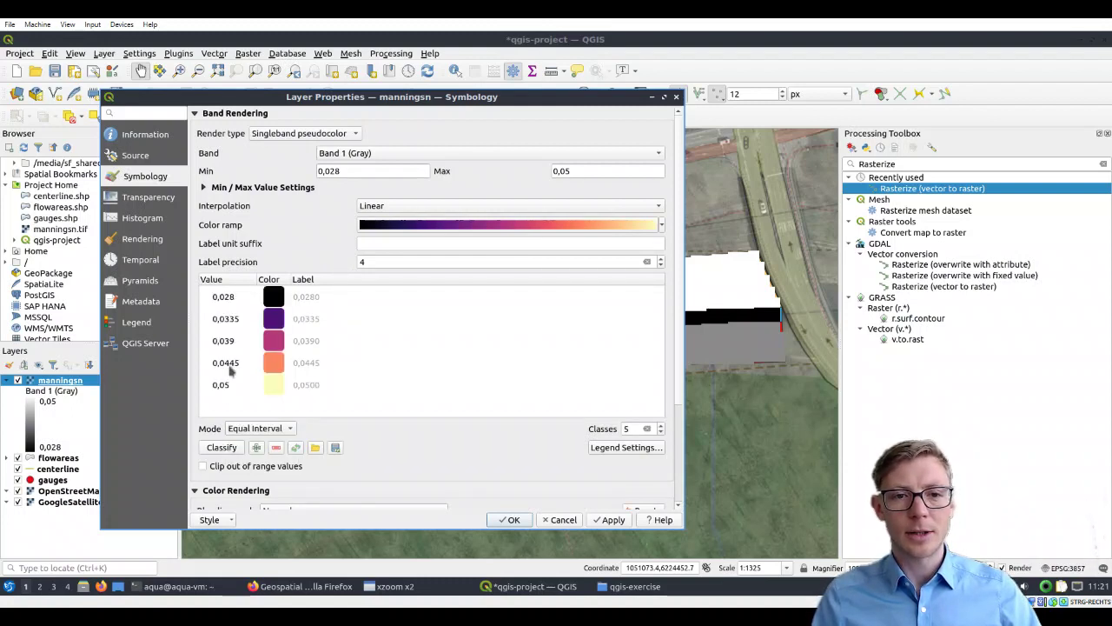
left_click(613, 519)
left_click(513, 519)
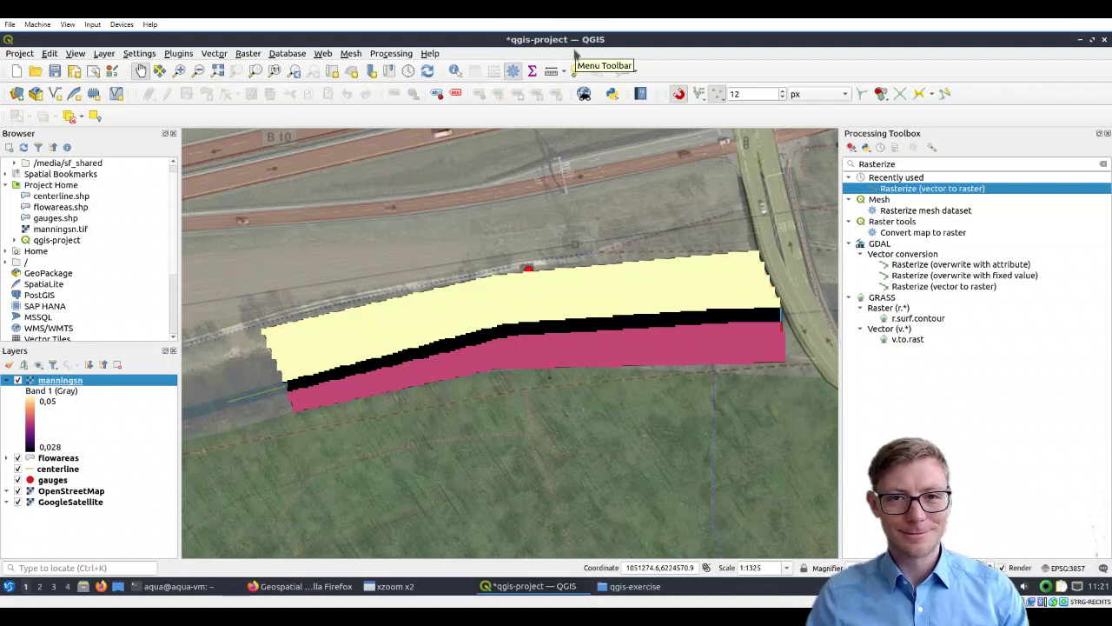
Step: Save the project as qgis-project.qgz with Ctrl+S
key("ctrl+s")
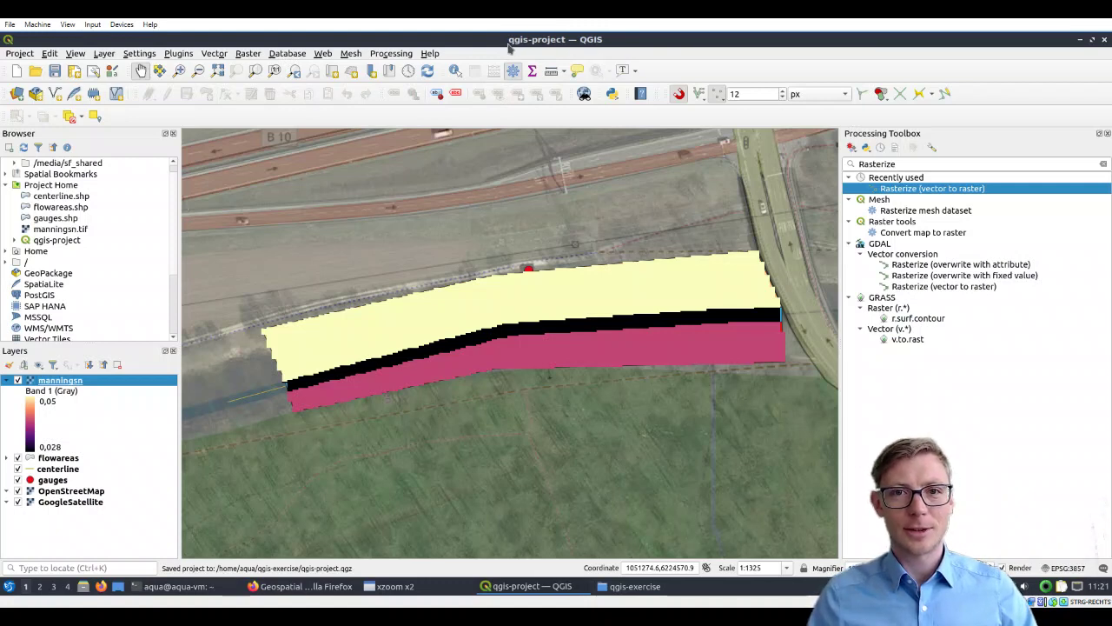